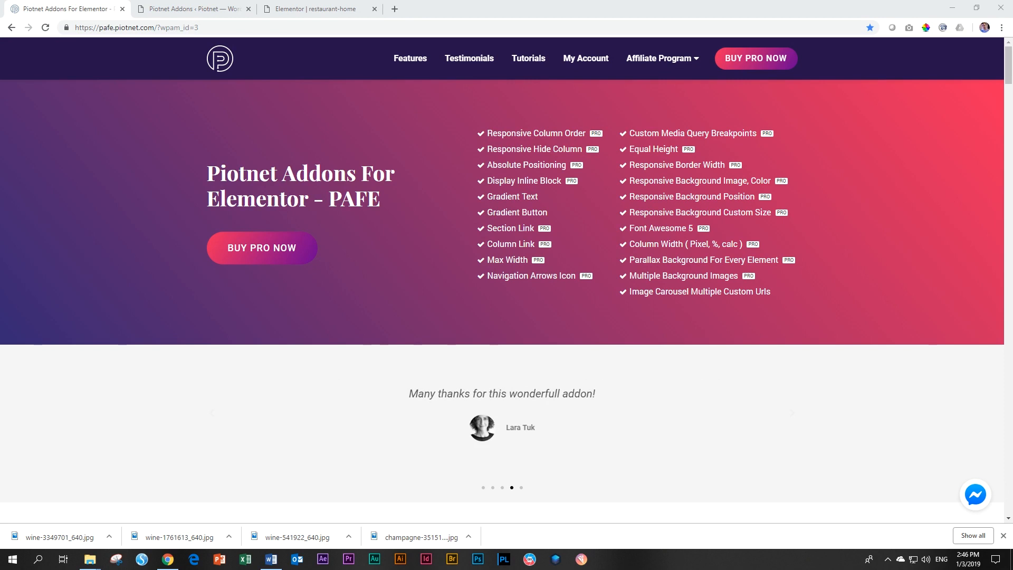
Look at the gradient text and gradient button demo on the plugin site, and at the Piotnet Addons feature settings
{"action": "left_click", "coordinate": [500, 197]}
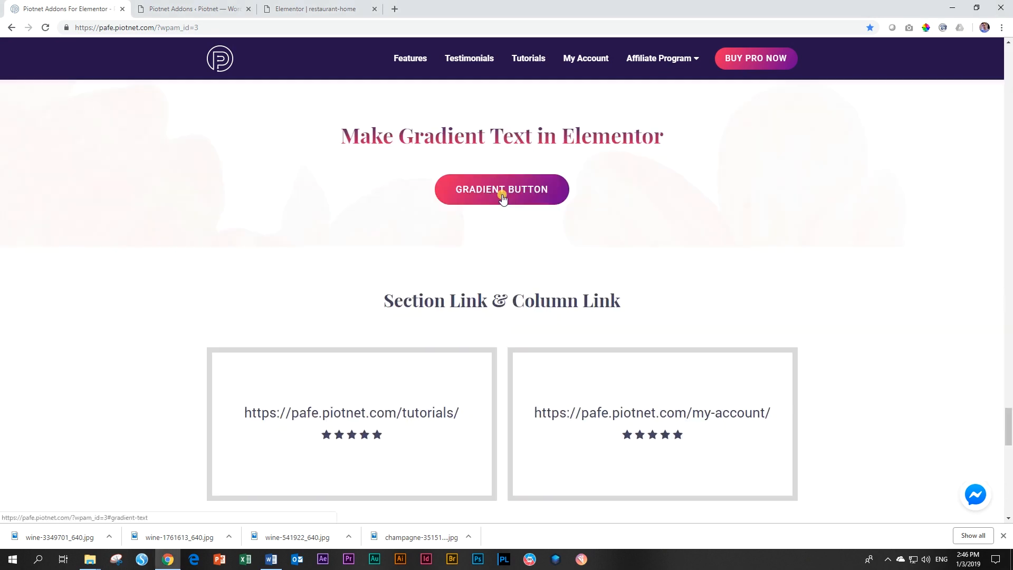
{"action": "scroll", "coordinate": [718, 219], "scroll_direction": "up", "scroll_amount": 2}
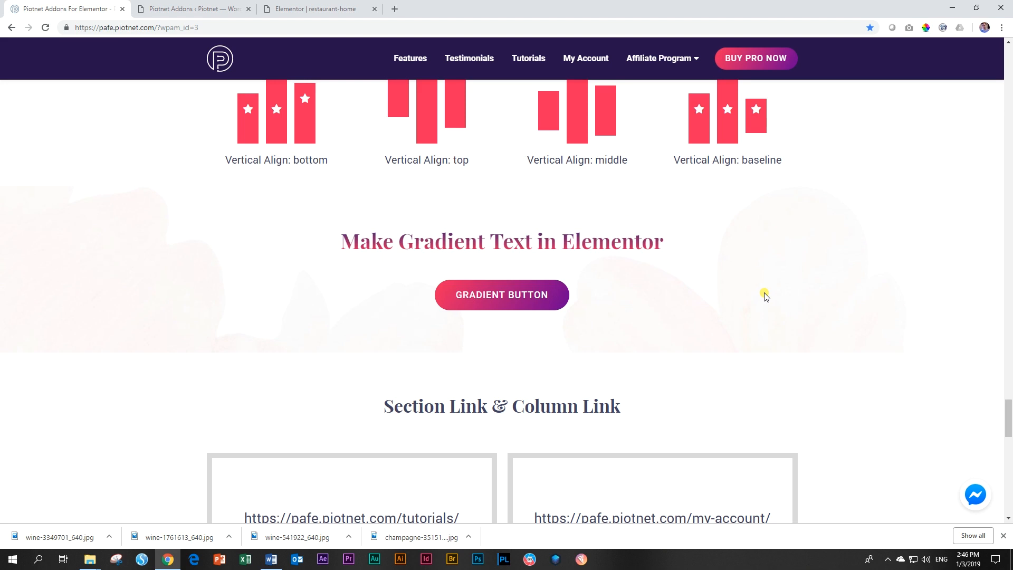
{"action": "left_click", "coordinate": [222, 5]}
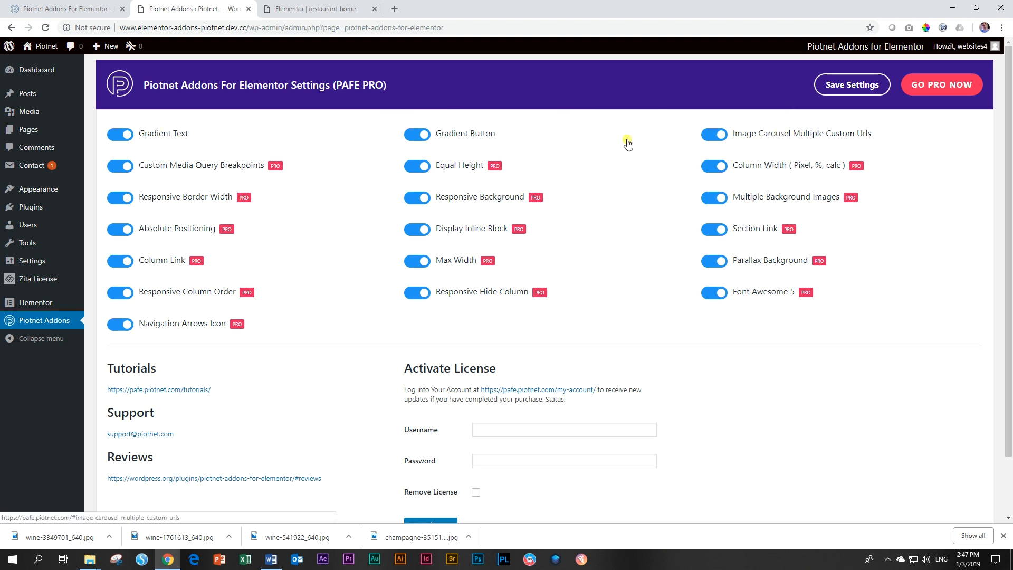
Return to the restaurant-home page editor and enable PAFE gradient text for the "Welcome To Our Restaurant" heading
{"action": "key", "text": "ctrl+Tab"}
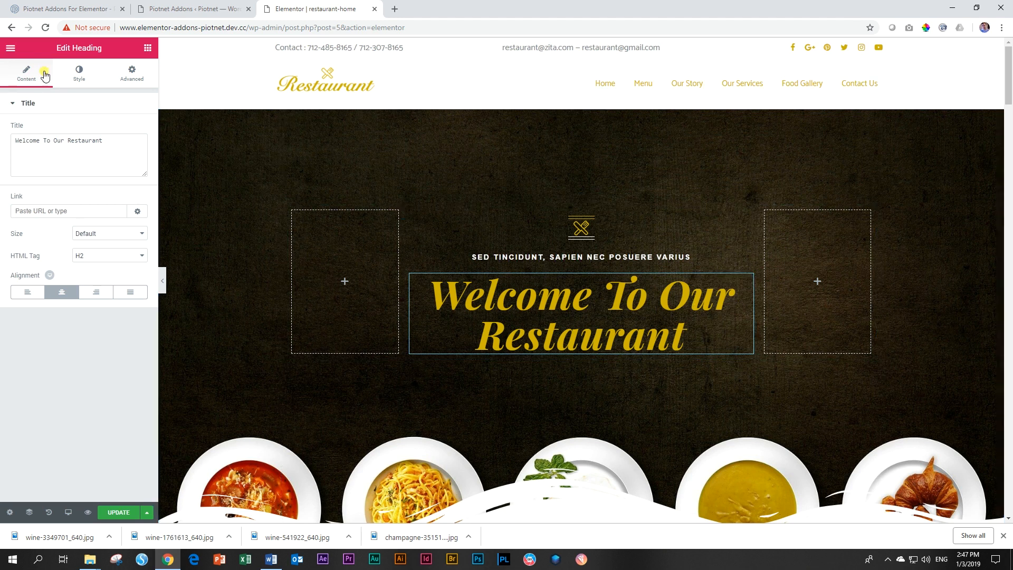
{"action": "left_click", "coordinate": [79, 76]}
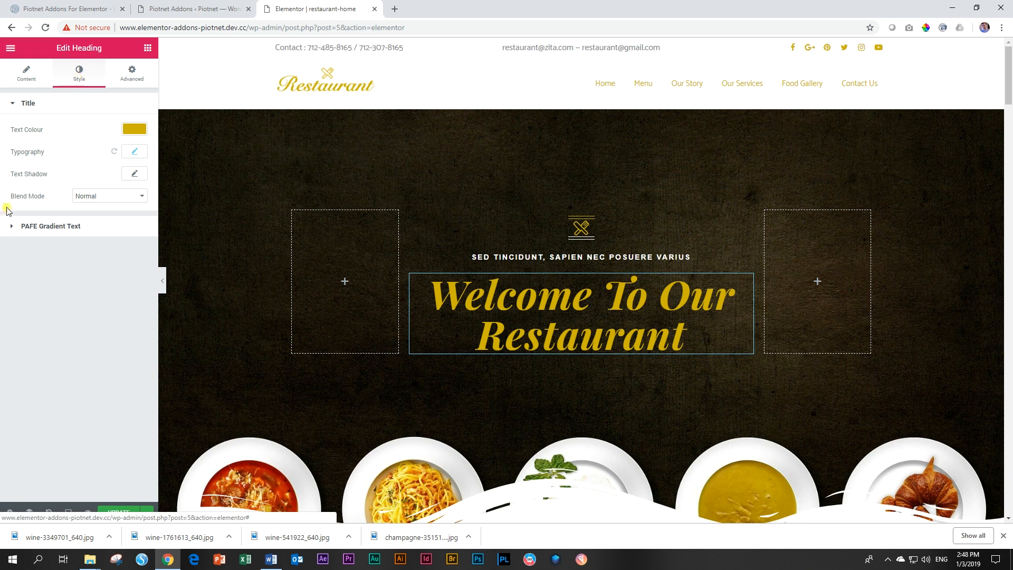
{"action": "left_click", "coordinate": [65, 228]}
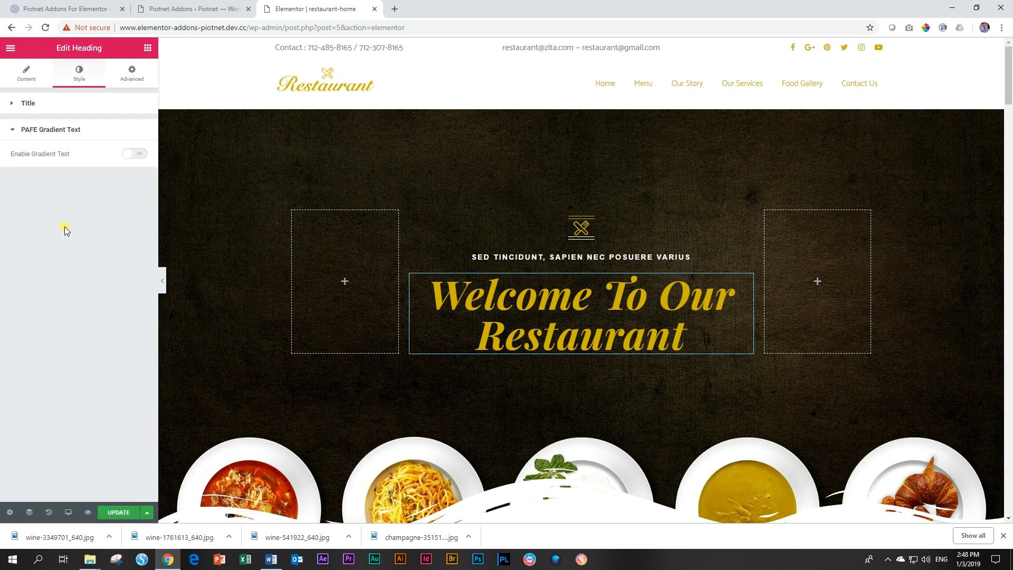
{"action": "left_click", "coordinate": [133, 155]}
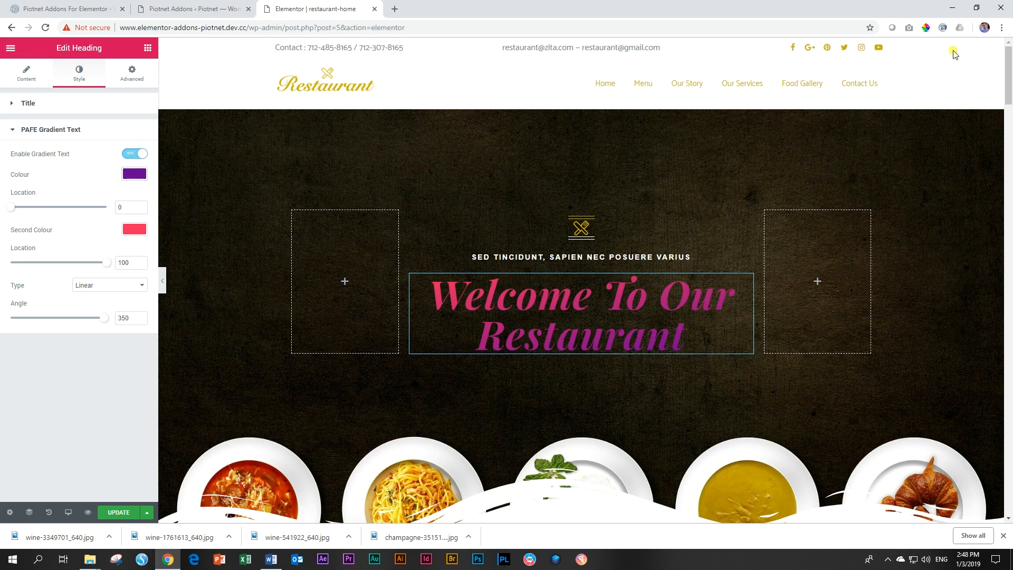
Sample the yellow C4A00A from the yellow soup plate and apply it as the welcome heading's first gradient colour
{"action": "left_click", "coordinate": [929, 30]}
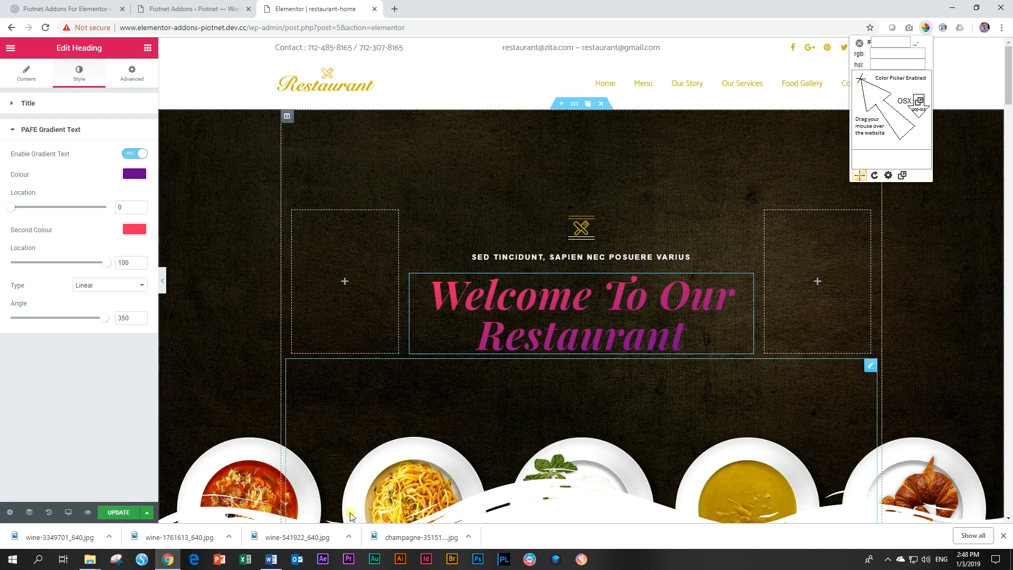
{"action": "left_click", "coordinate": [728, 478]}
{"action": "key", "text": "ctrl+c"}
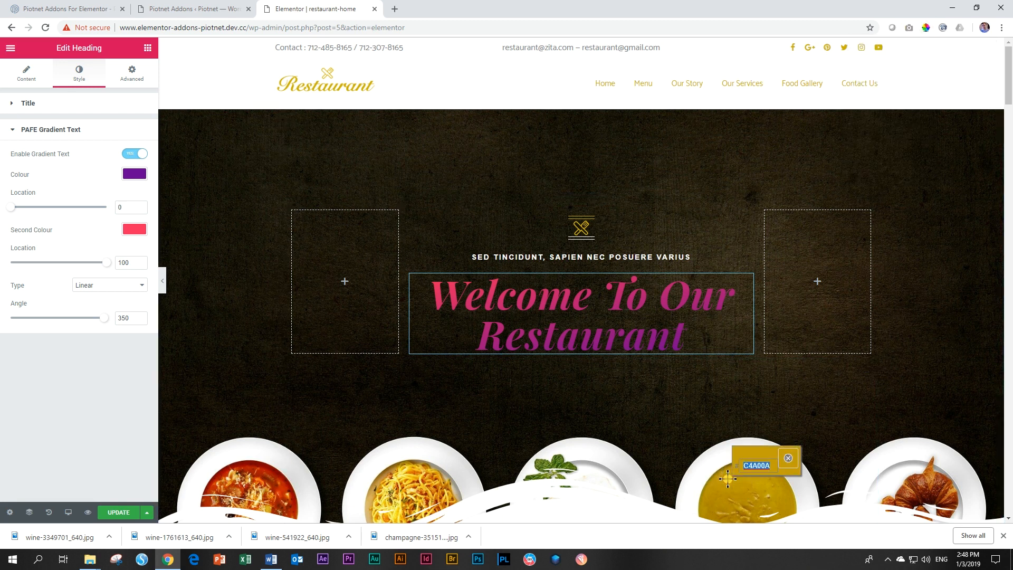
{"action": "left_click", "coordinate": [789, 459]}
{"action": "left_click", "coordinate": [135, 178]}
{"action": "double_click", "coordinate": [44, 174]}
{"action": "key", "text": "ctrl+v"}
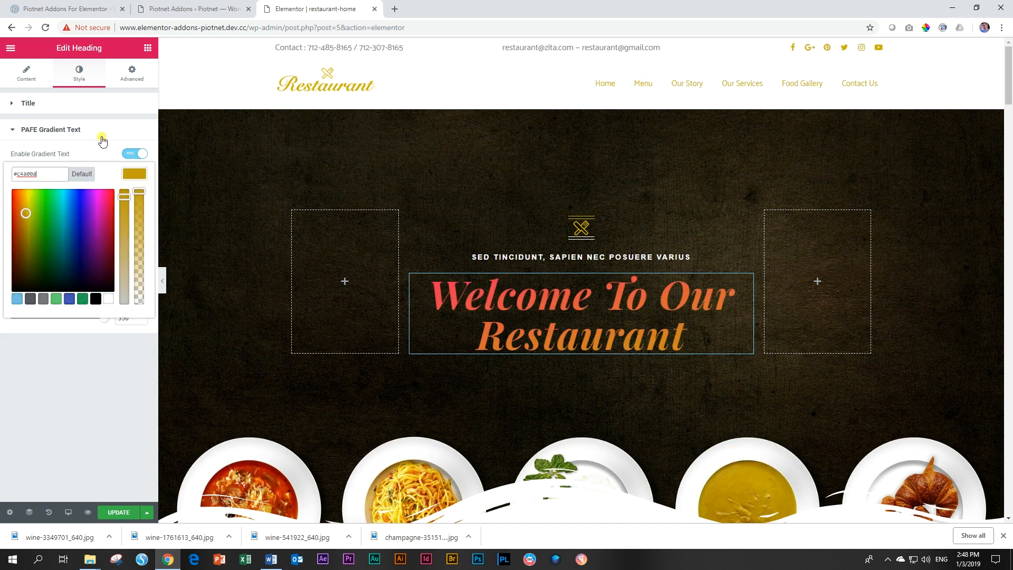
{"action": "left_click", "coordinate": [133, 173]}
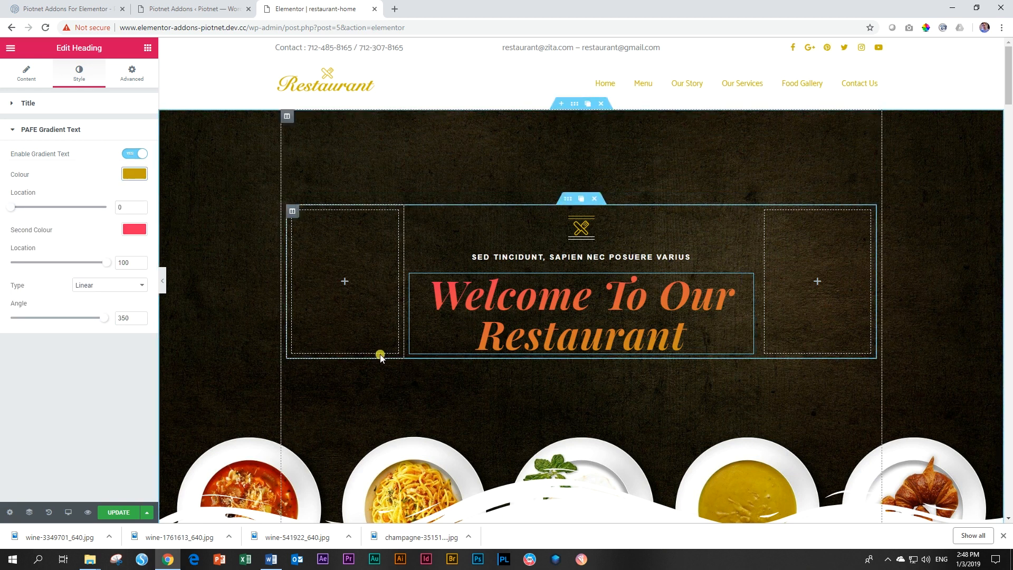
Set the welcome heading's second gradient colour to white (#ffffff) and the gradient angle to 160
{"action": "left_click", "coordinate": [132, 230]}
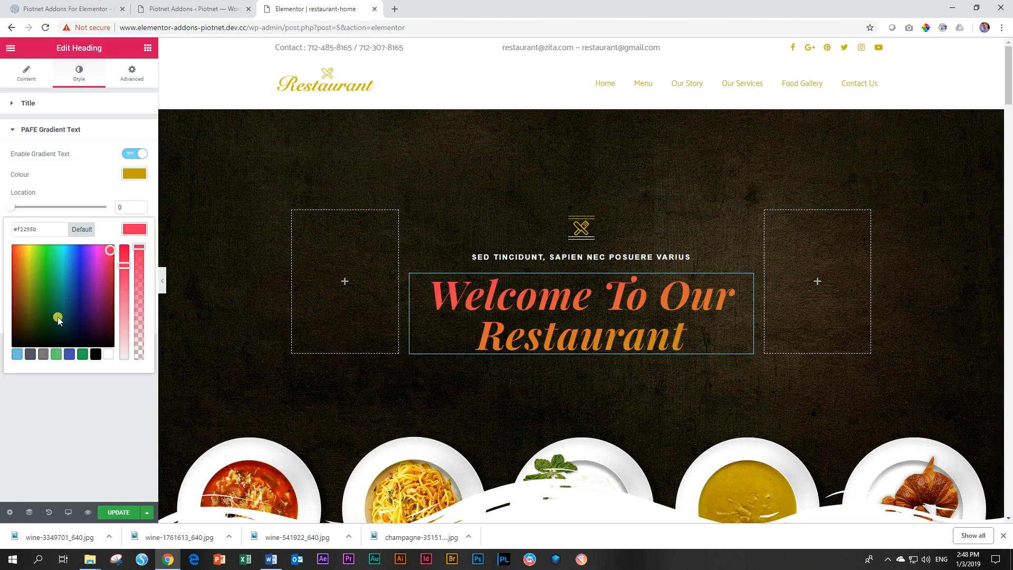
{"action": "left_click", "coordinate": [108, 354]}
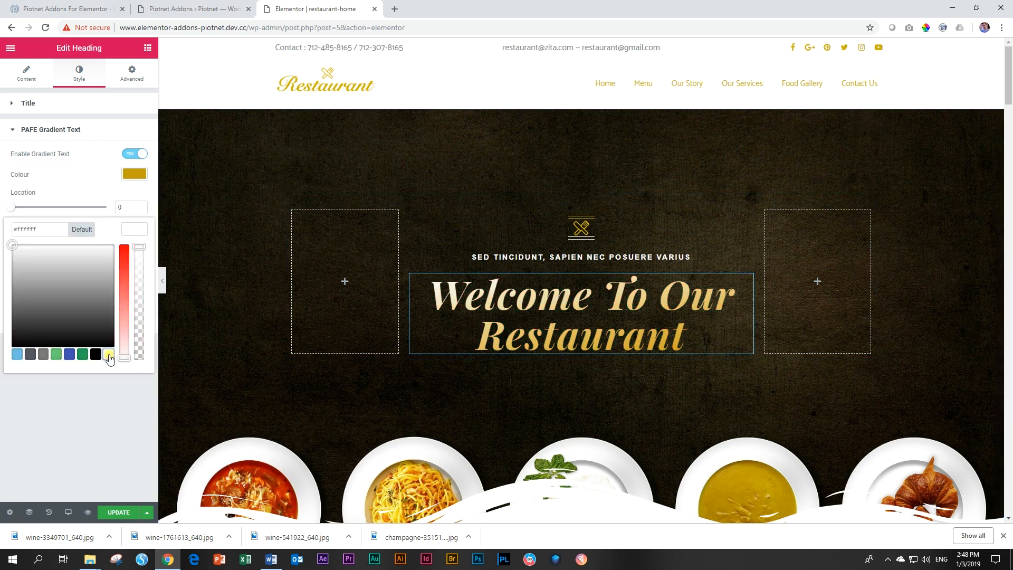
{"action": "left_click", "coordinate": [133, 176]}
{"action": "left_click", "coordinate": [134, 230]}
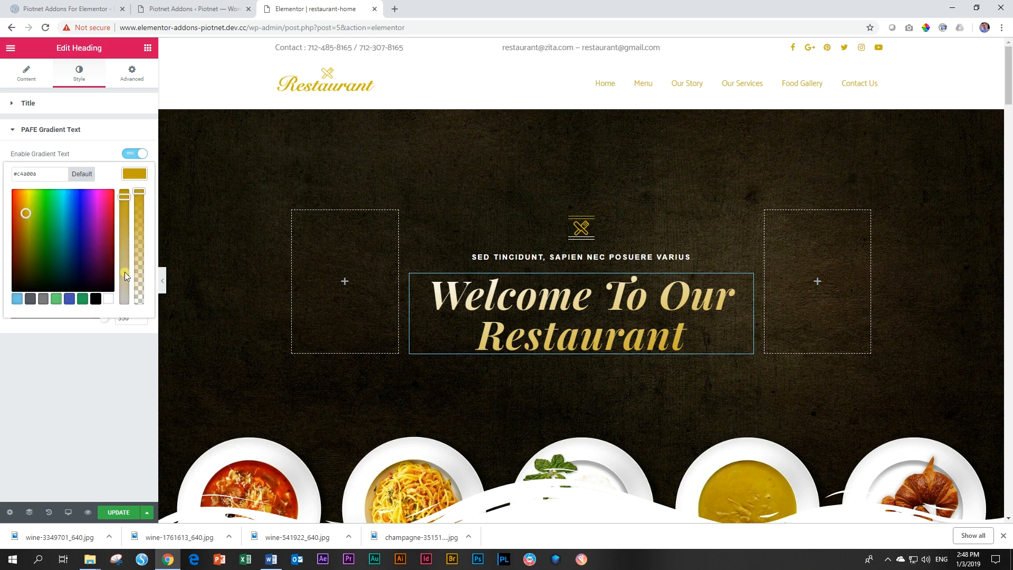
{"action": "left_click", "coordinate": [134, 176]}
{"action": "left_click_drag", "start_coordinate": [103, 322], "coordinate": [53, 311]}
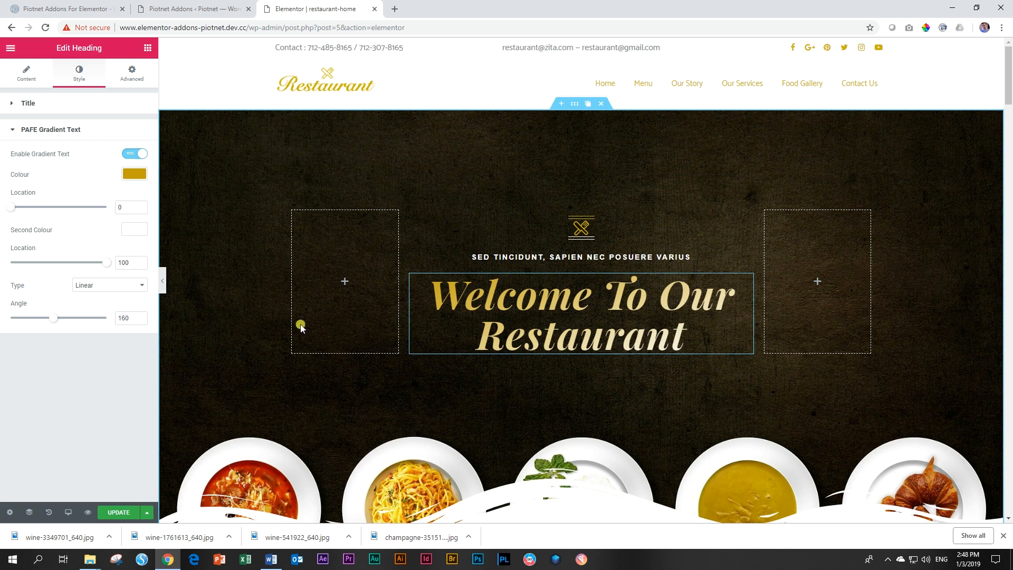
Enable PAFE gradient text for the "Tasty Menu" heading
{"action": "scroll", "coordinate": [422, 343], "scroll_direction": "down", "scroll_amount": 10}
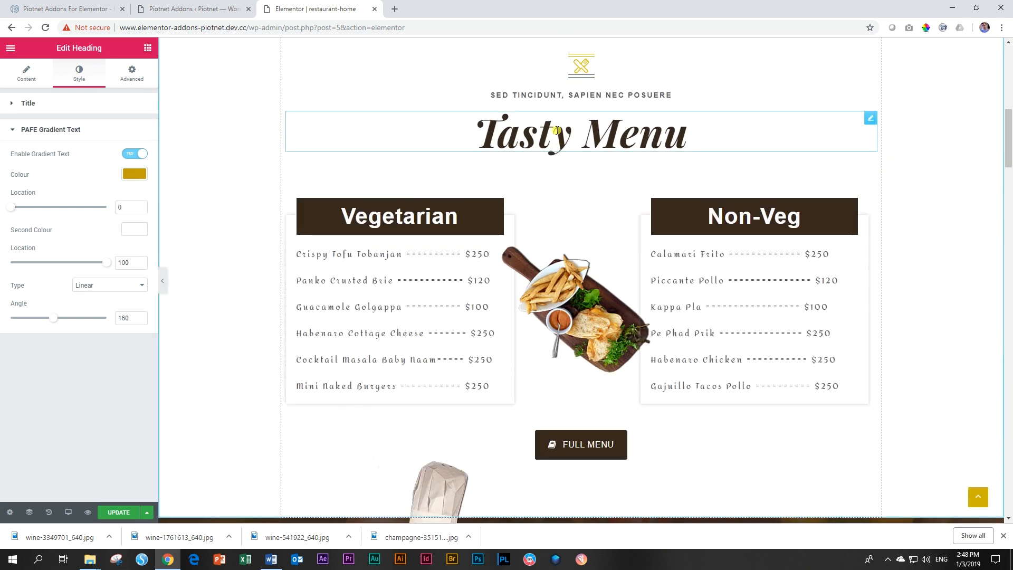
{"action": "left_click", "coordinate": [550, 136]}
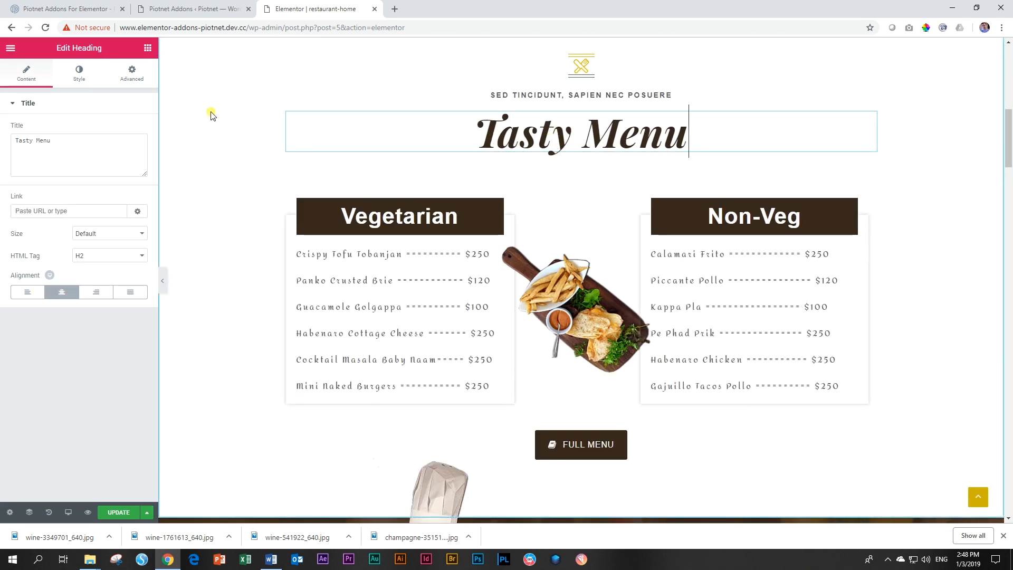
{"action": "left_click", "coordinate": [79, 78]}
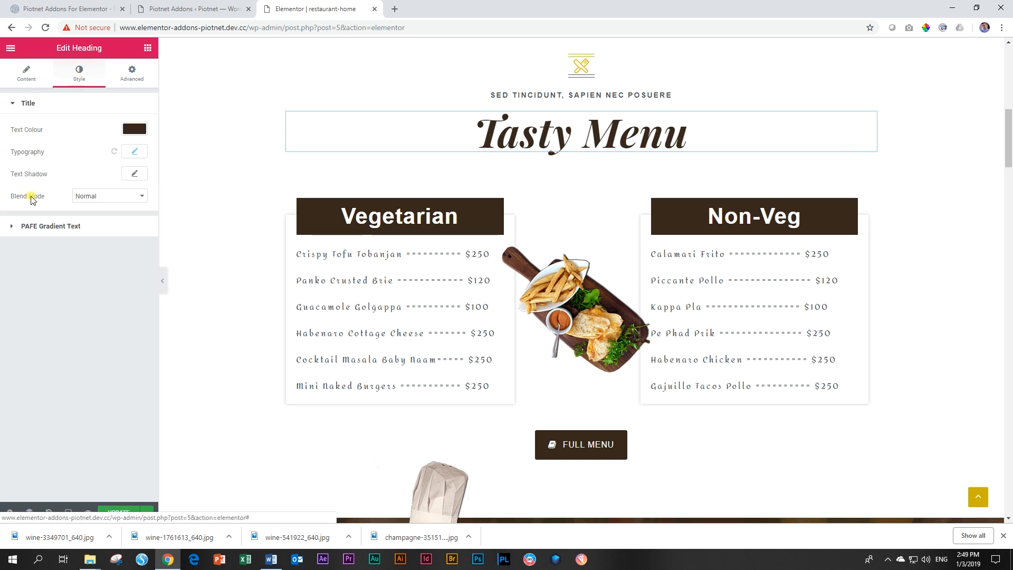
{"action": "left_click", "coordinate": [75, 226]}
{"action": "left_click", "coordinate": [138, 155]}
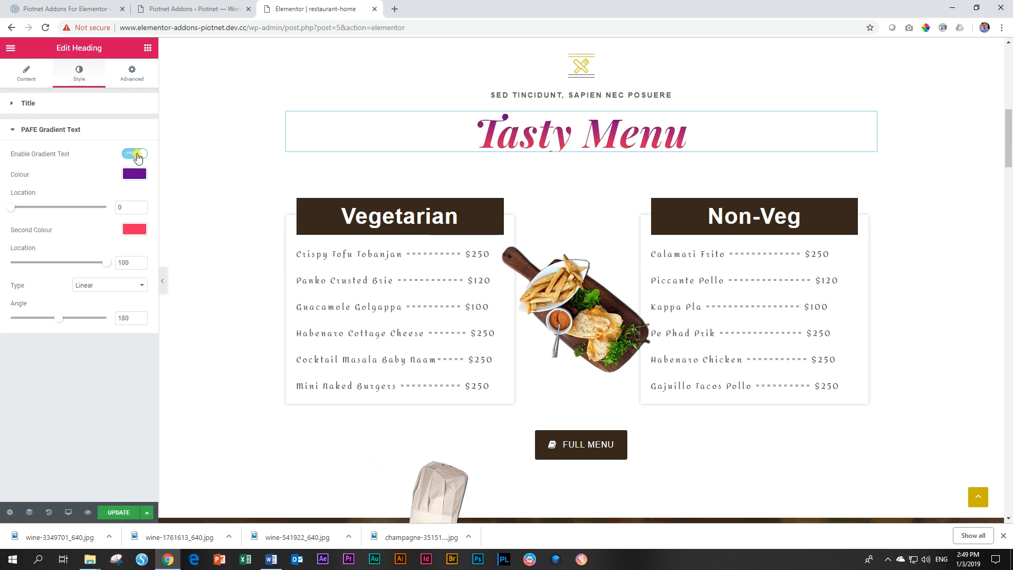
Set the first gradient colour of the "Tasty Menu" heading to the copied yellow, #c4a00a
{"action": "left_click", "coordinate": [133, 175]}
{"action": "double_click", "coordinate": [40, 175]}
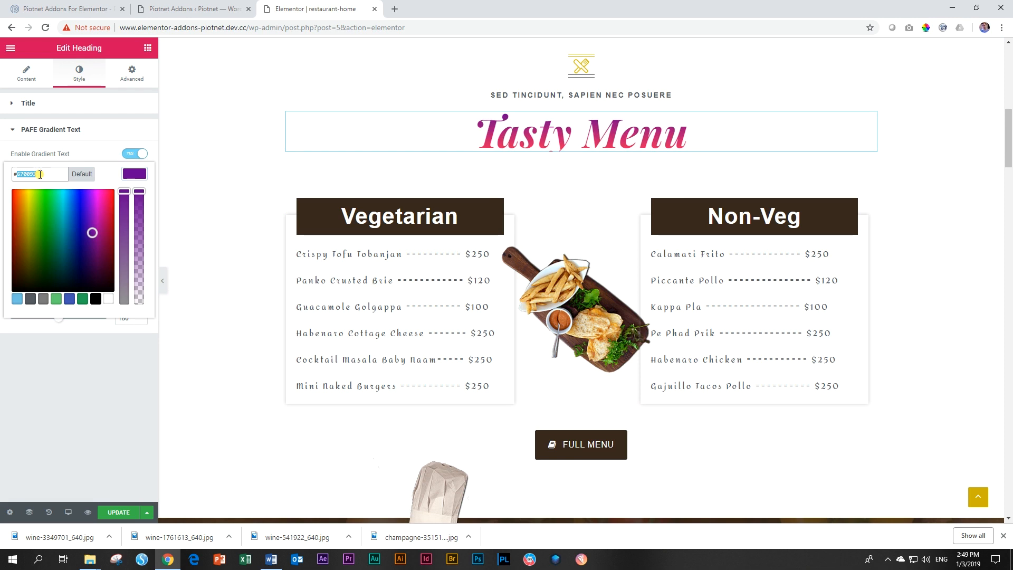
{"action": "key", "text": "ctrl+v"}
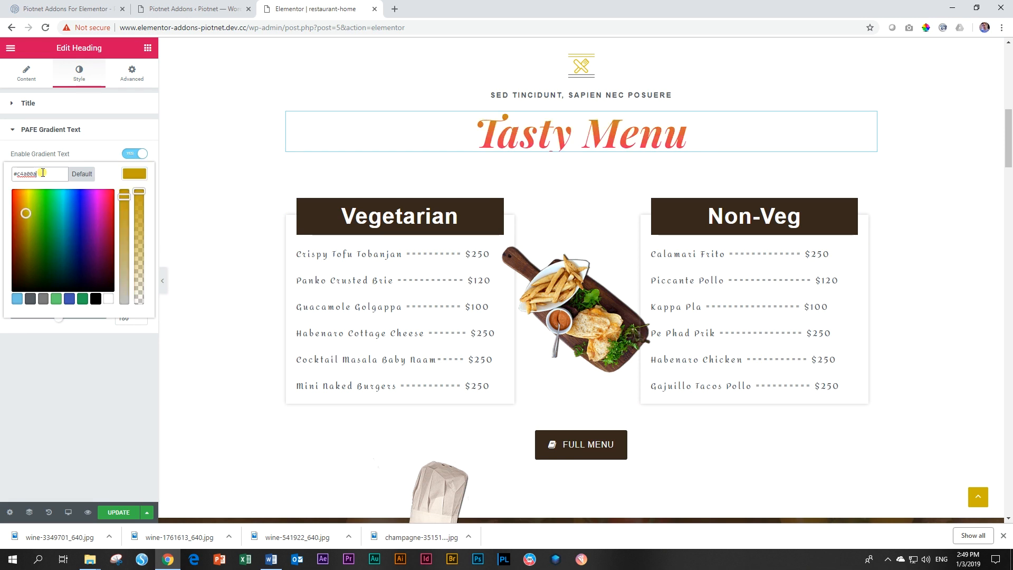
{"action": "left_click", "coordinate": [131, 176]}
Sample the dark red 9C2400 from the red dish in the hero section and copy its hex code
{"action": "scroll", "coordinate": [349, 355], "scroll_direction": "up", "scroll_amount": 4}
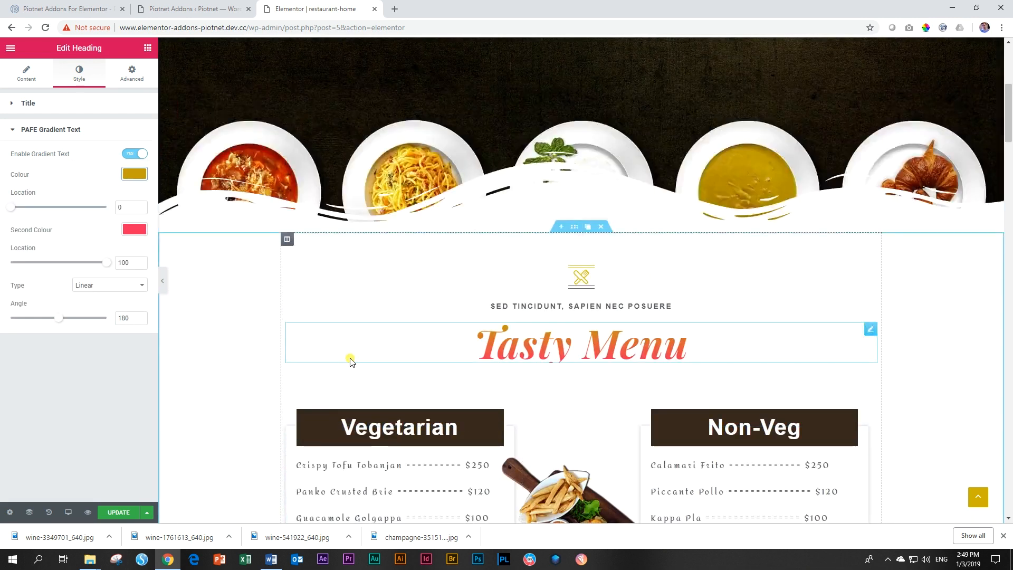
{"action": "scroll", "coordinate": [270, 168], "scroll_direction": "down", "scroll_amount": 17}
{"action": "scroll", "coordinate": [393, 377], "scroll_direction": "up", "scroll_amount": 15}
{"action": "scroll", "coordinate": [393, 376], "scroll_direction": "up", "scroll_amount": 7}
{"action": "scroll", "coordinate": [396, 375], "scroll_direction": "down", "scroll_amount": 4}
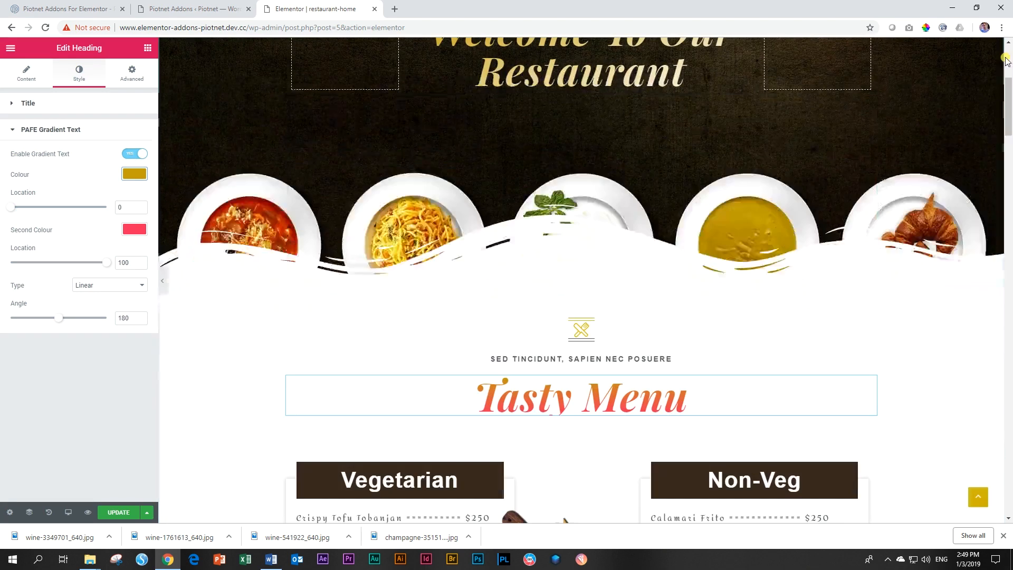
{"action": "left_click", "coordinate": [926, 28]}
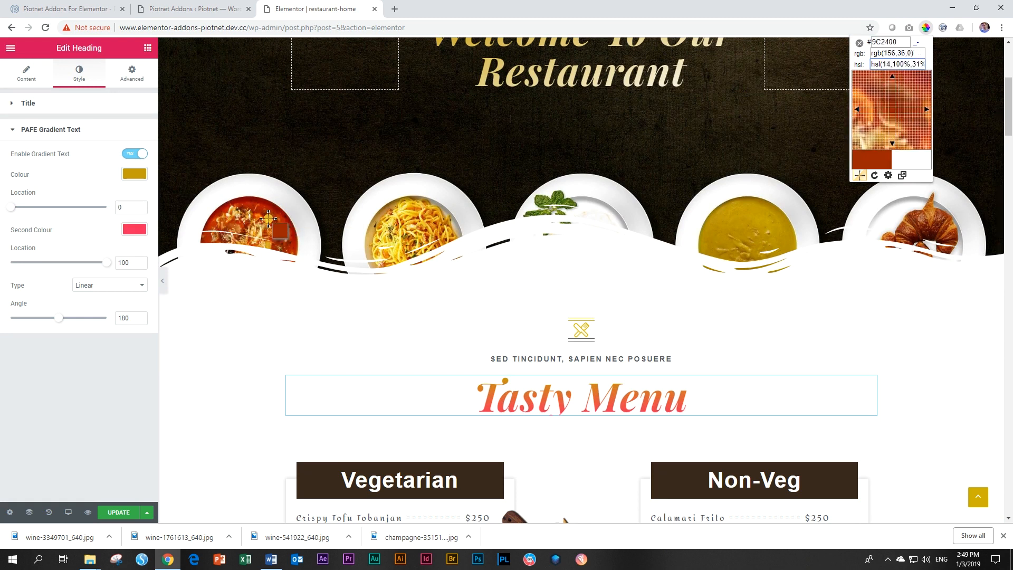
{"action": "left_click", "coordinate": [270, 218]}
{"action": "key", "text": "ctrl+c"}
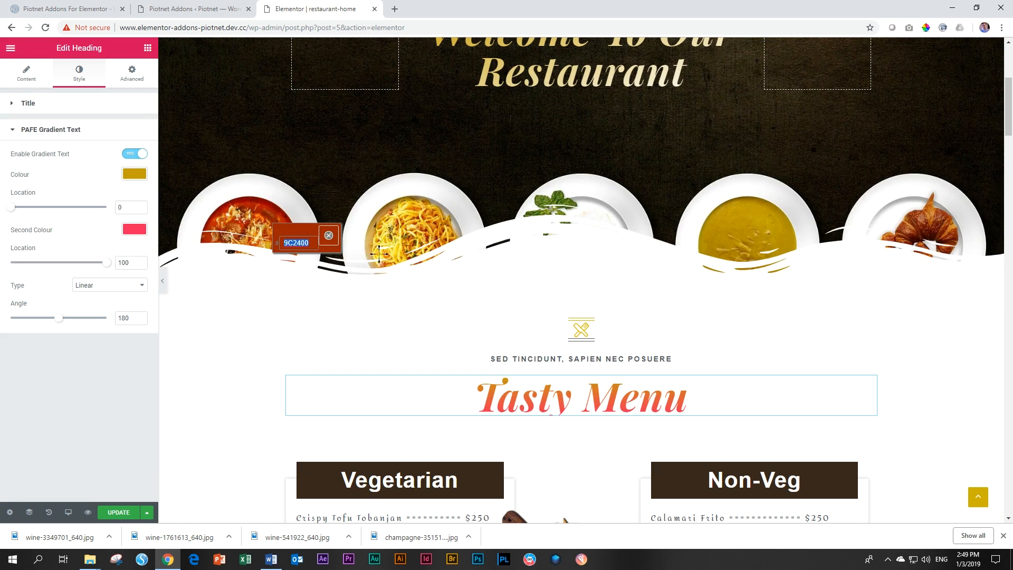
{"action": "left_click", "coordinate": [329, 235]}
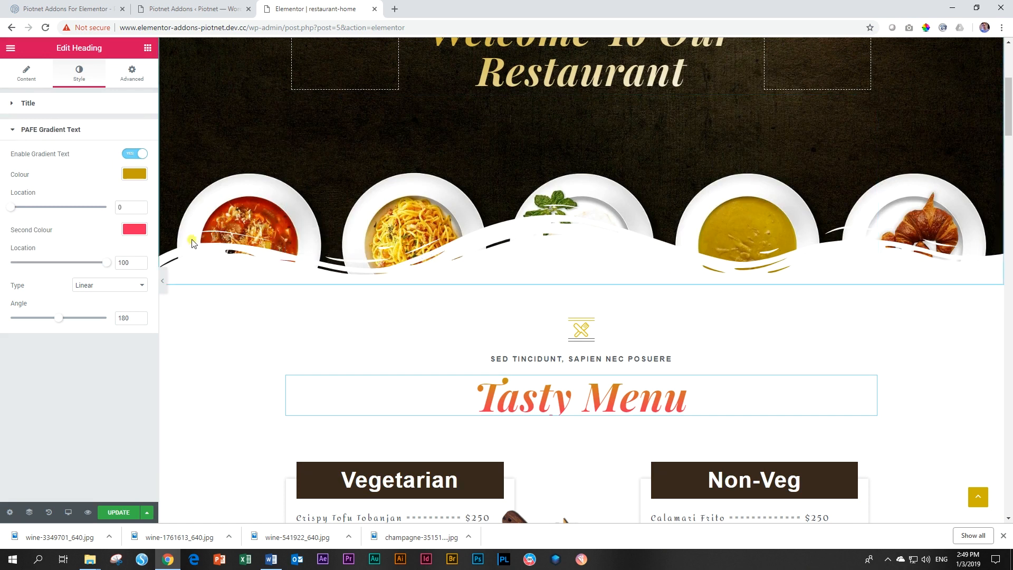
Set the "Tasty Menu" heading's second gradient colour to the copied 9C2400 and its gradient angle to 240
{"action": "left_click", "coordinate": [135, 229]}
{"action": "double_click", "coordinate": [56, 231]}
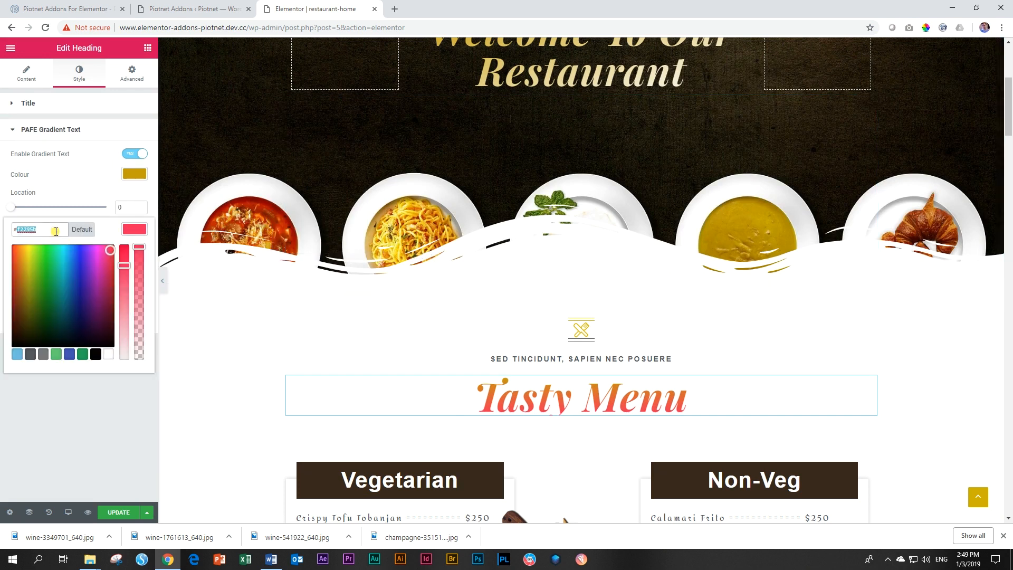
{"action": "key", "text": "ctrl+v"}
{"action": "left_click", "coordinate": [134, 229]}
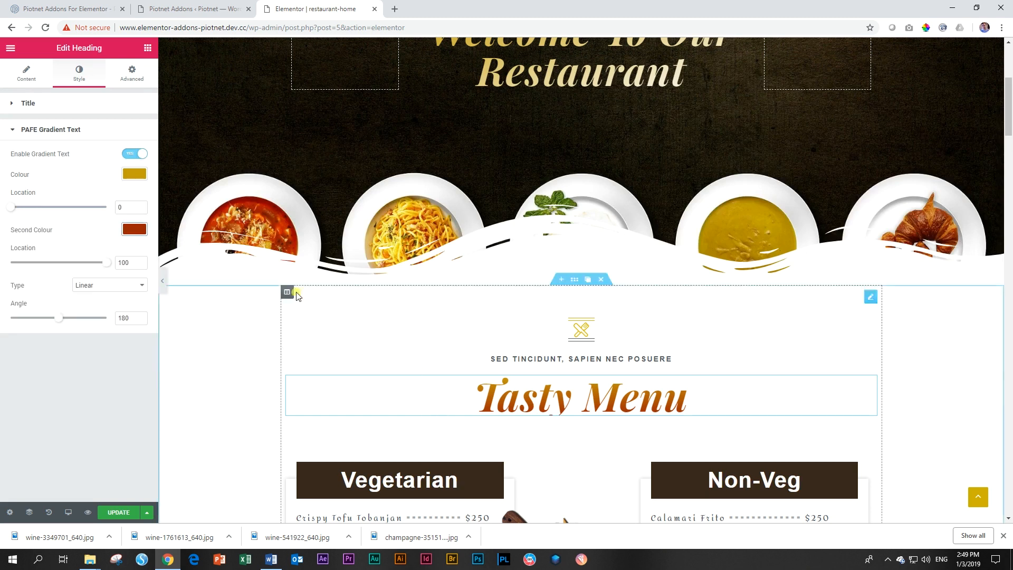
{"action": "mouse_move", "coordinate": [59, 318]}
{"action": "left_mouse_down"}
{"action": "mouse_move", "coordinate": [74, 320]}
{"action": "mouse_move", "coordinate": [49, 322]}
{"action": "mouse_move", "coordinate": [76, 325]}
{"action": "left_mouse_up"}
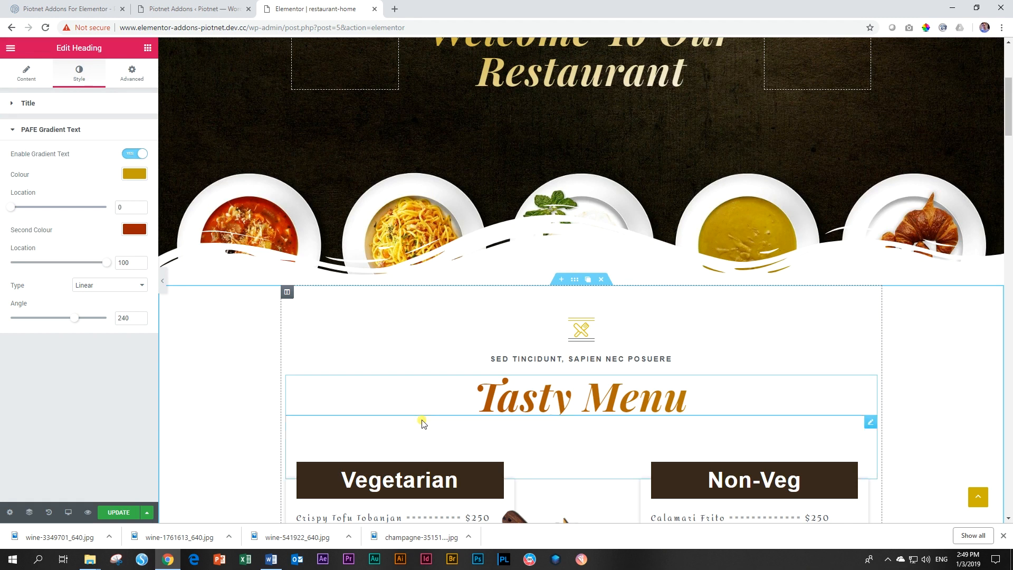
Open the "Vegetarian" heading's style settings and sample the pale yellow F9F184 from the noodle dish
{"action": "scroll", "coordinate": [422, 422], "scroll_direction": "down", "scroll_amount": 3}
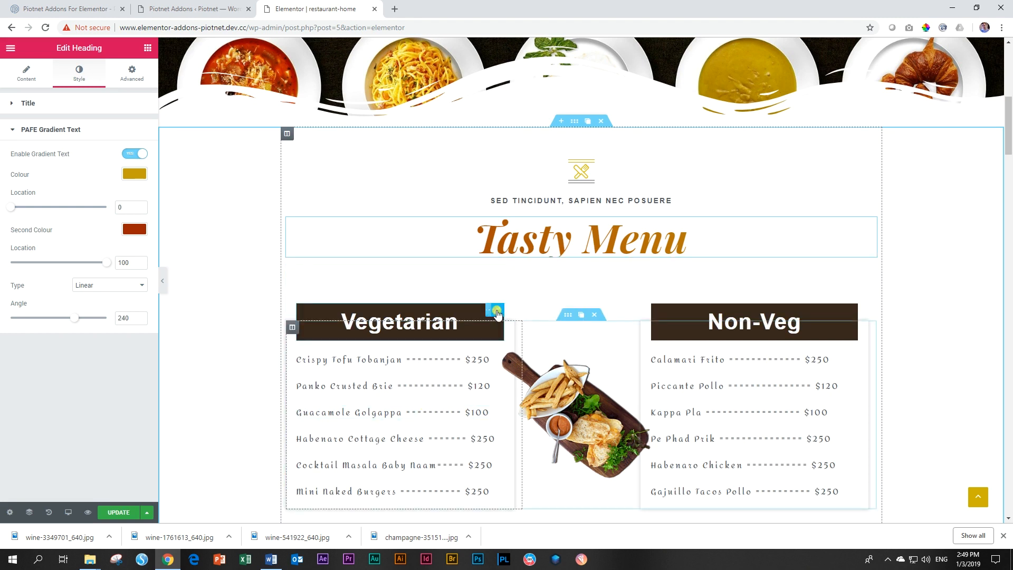
{"action": "left_click", "coordinate": [497, 311]}
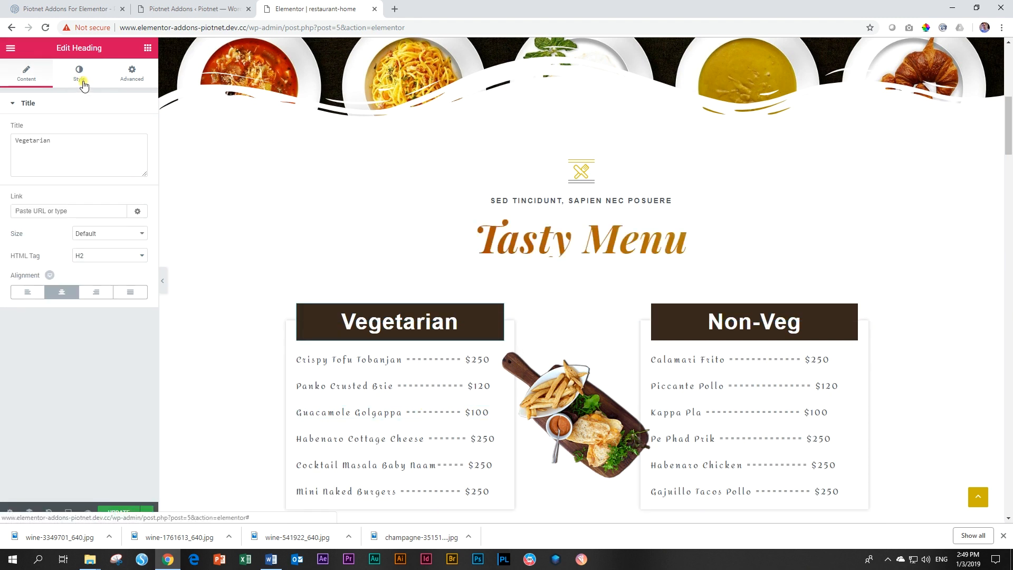
{"action": "left_click", "coordinate": [82, 84]}
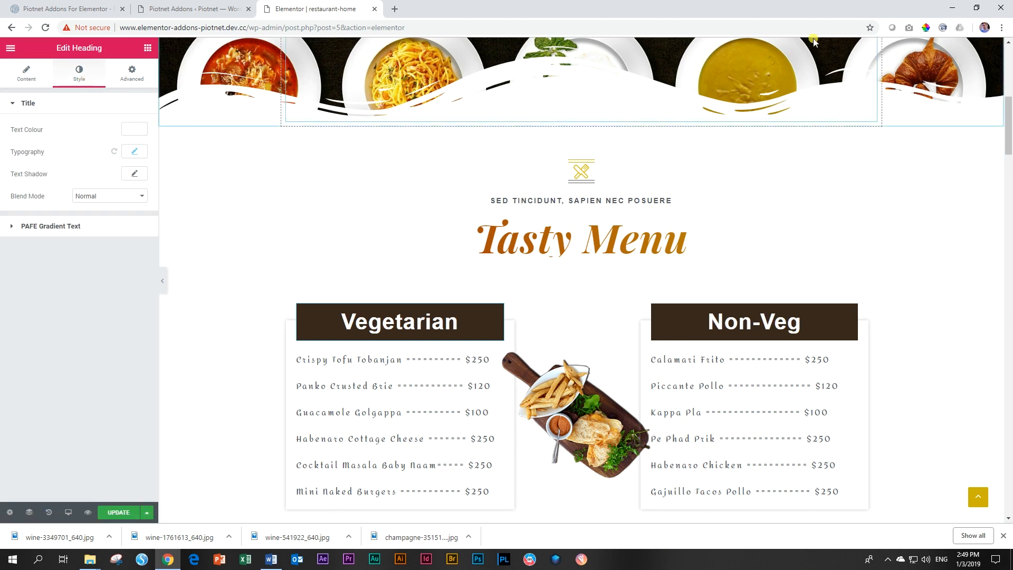
{"action": "left_click", "coordinate": [926, 27]}
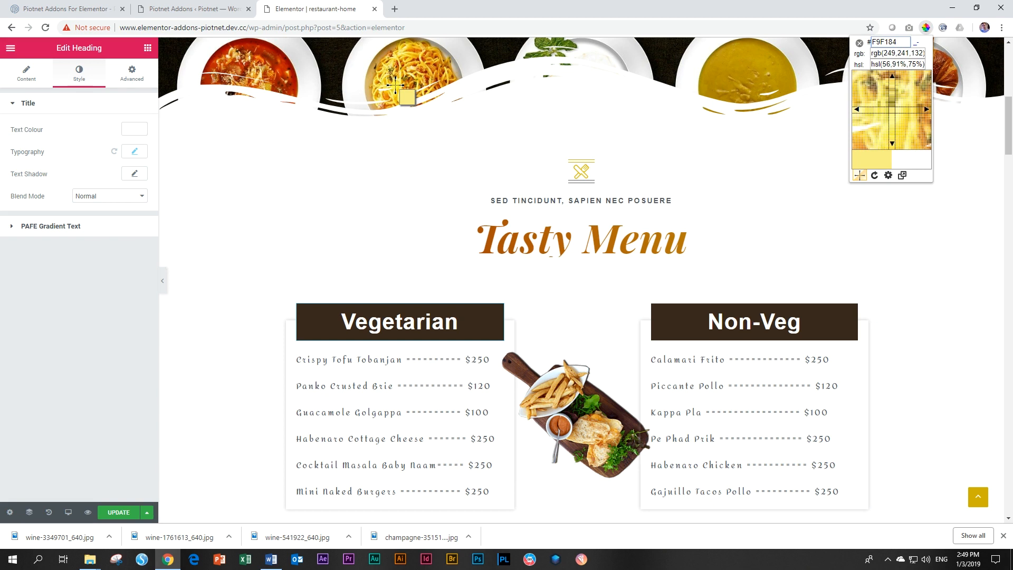
{"action": "left_click", "coordinate": [395, 85]}
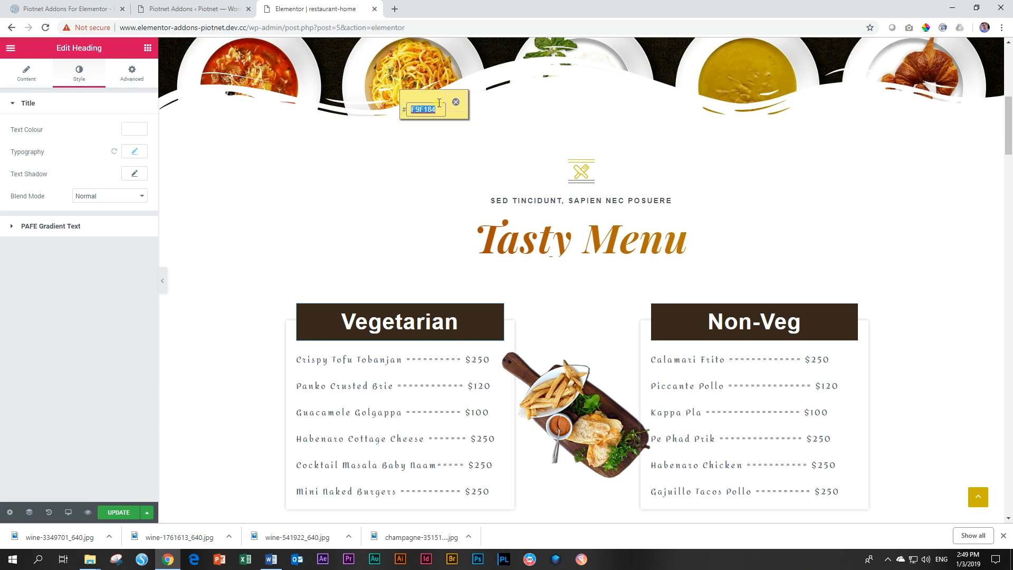
{"action": "left_click", "coordinate": [456, 101]}
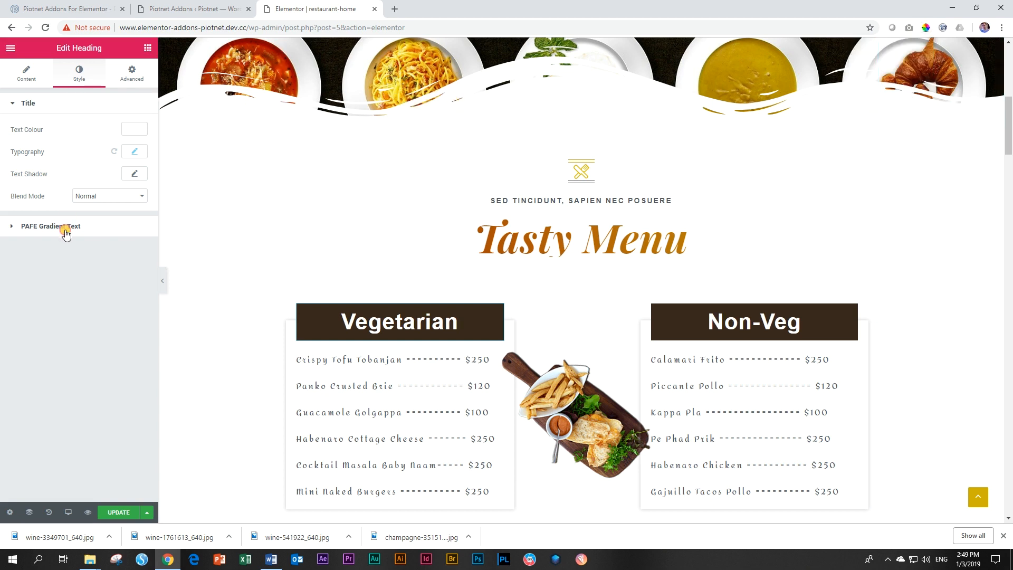
Enable PAFE gradient text on the "Vegetarian" heading with #f9f184 as the first colour and white #ffffff as the second
{"action": "left_click", "coordinate": [66, 227]}
{"action": "left_click", "coordinate": [138, 154]}
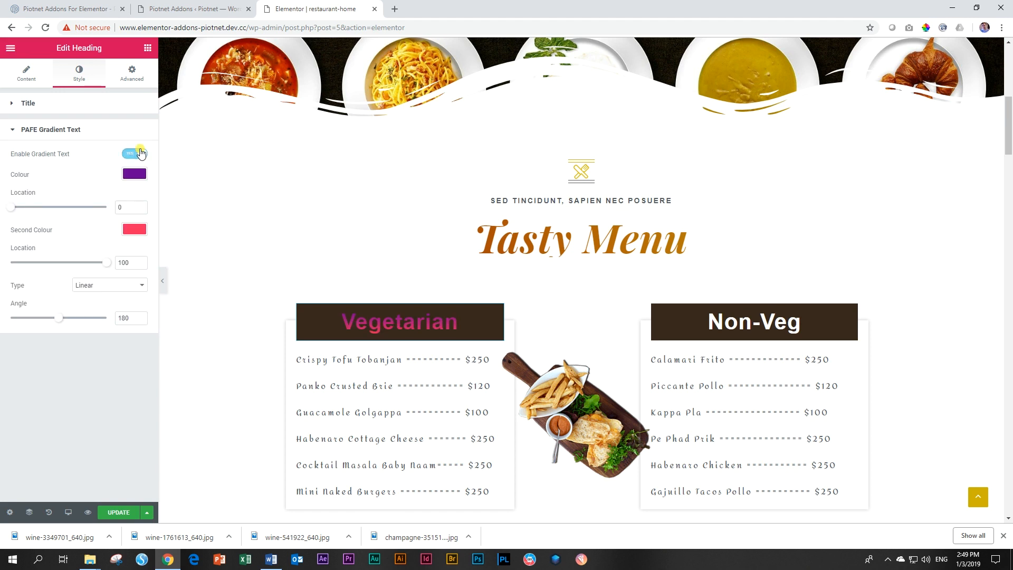
{"action": "left_click", "coordinate": [127, 179]}
{"action": "triple_click", "coordinate": [29, 173]}
{"action": "key", "text": "ctrl+v"}
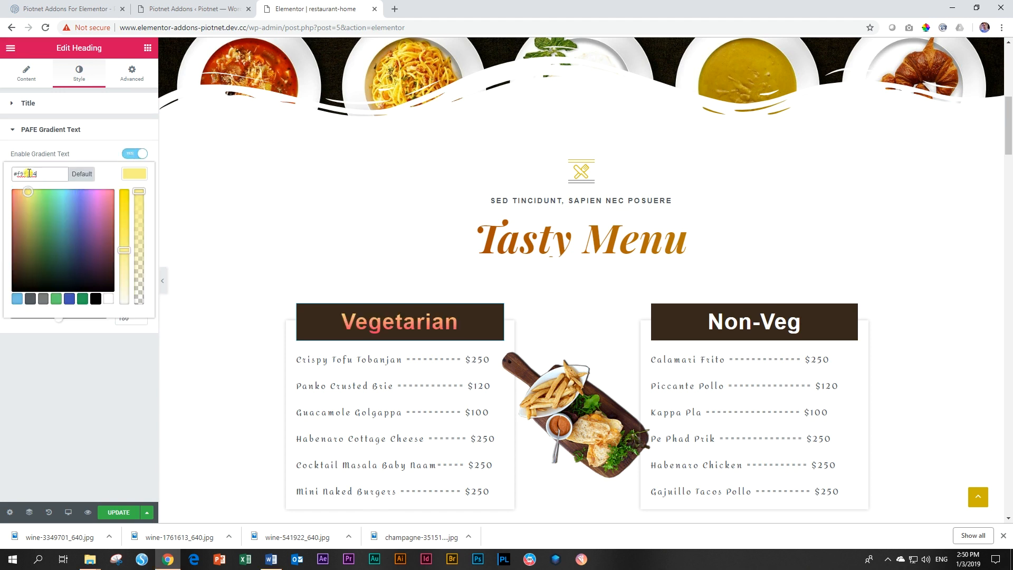
{"action": "left_click", "coordinate": [137, 179]}
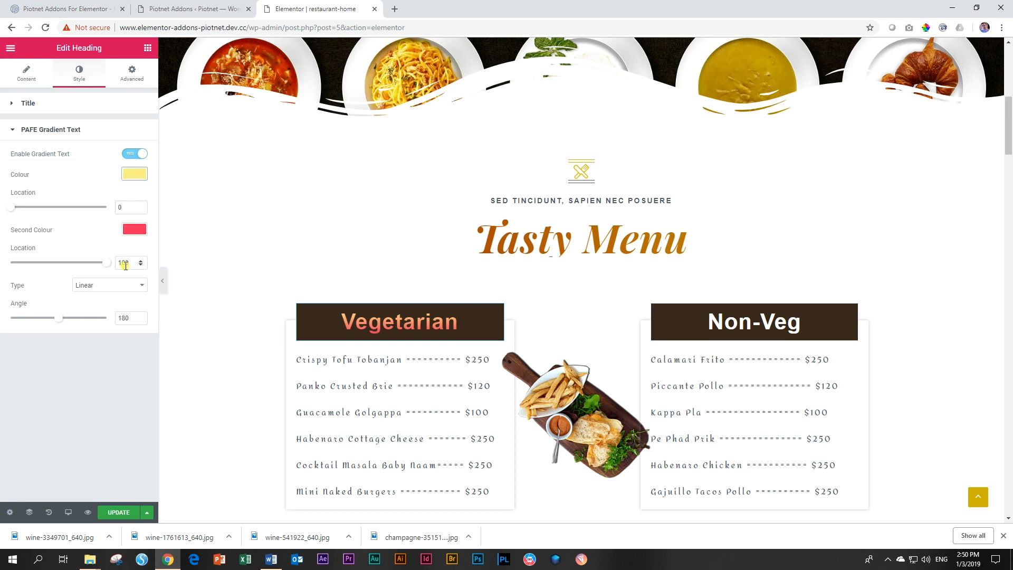
{"action": "left_click", "coordinate": [135, 230]}
{"action": "left_click", "coordinate": [109, 355]}
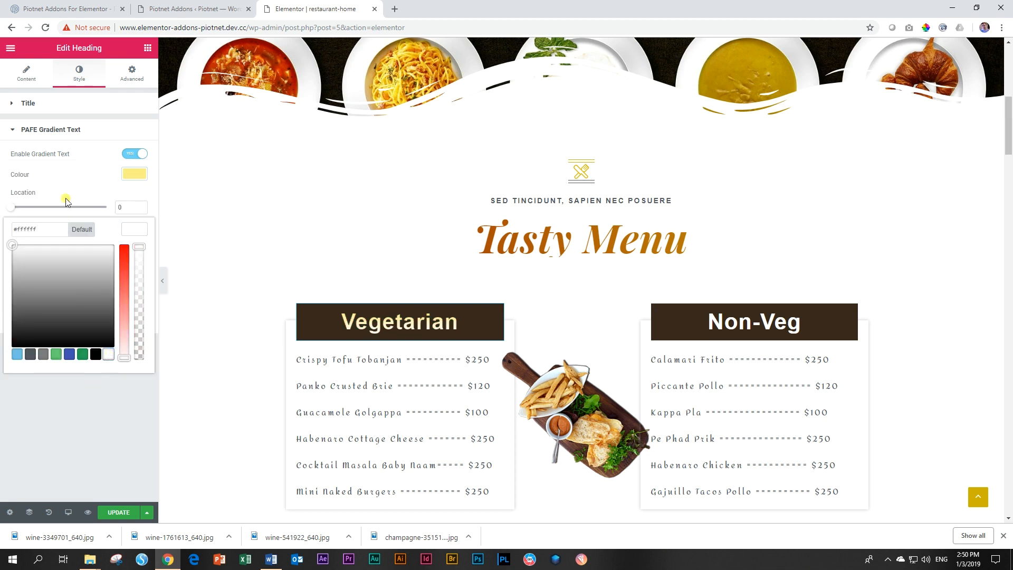
Try purple and pale yellow shades as the first gradient colour of the "Vegetarian" heading
{"action": "left_click", "coordinate": [133, 175]}
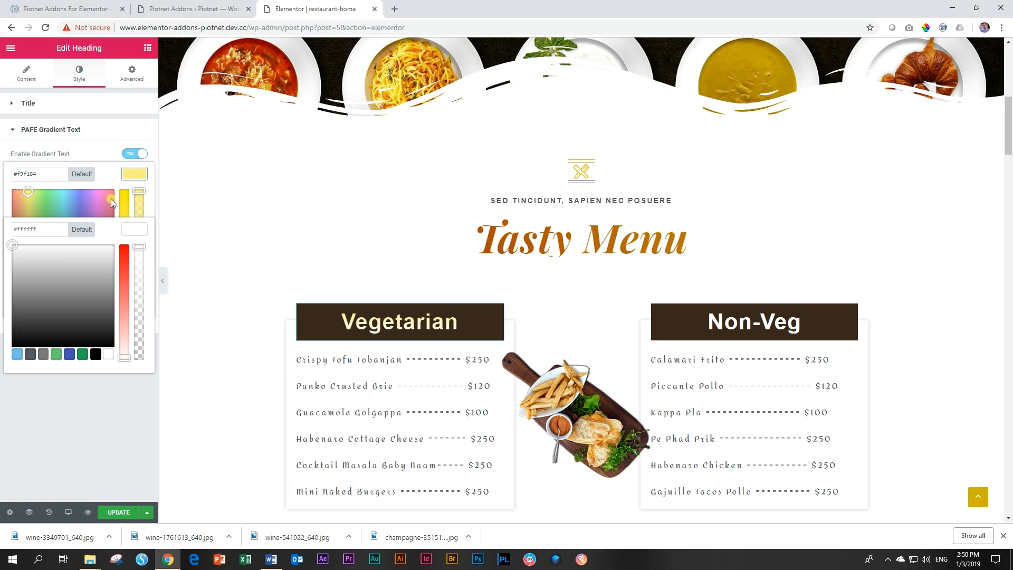
{"action": "left_click", "coordinate": [93, 199]}
{"action": "left_click", "coordinate": [130, 228]}
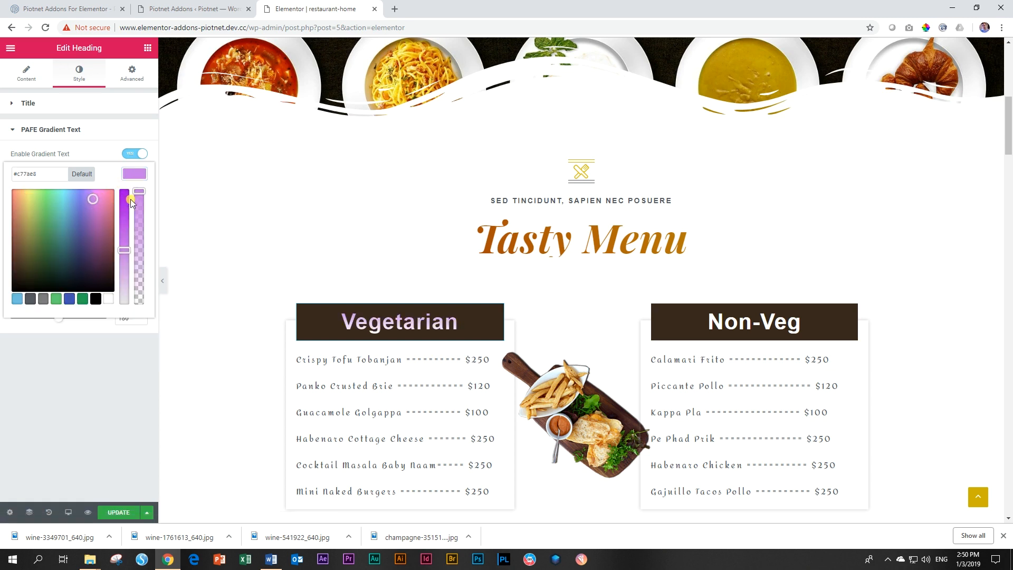
{"action": "left_click", "coordinate": [28, 190]}
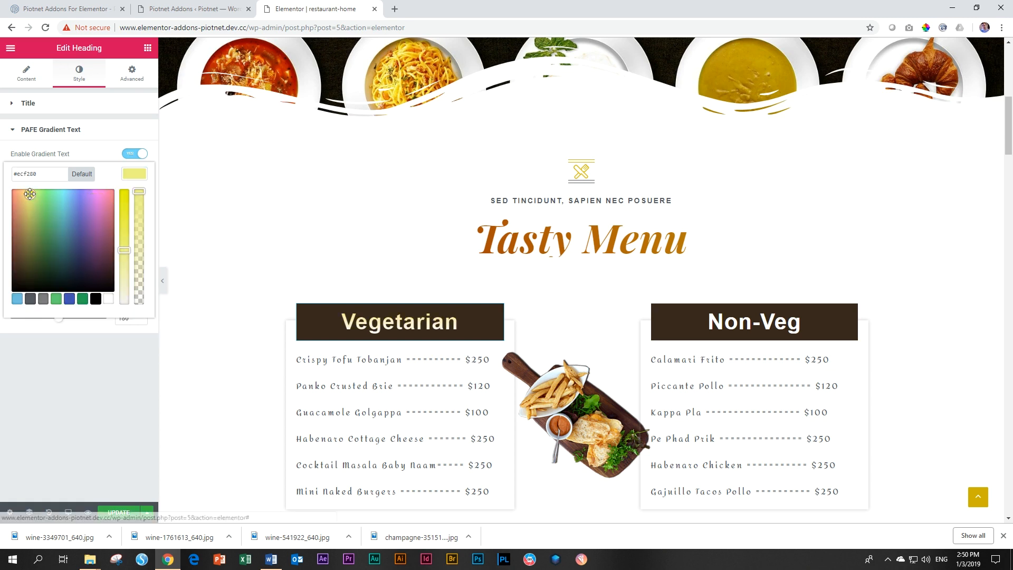
Sample the deeper yellow F3CF37 from the noodle dish in the hero section
{"action": "left_click", "coordinate": [926, 27]}
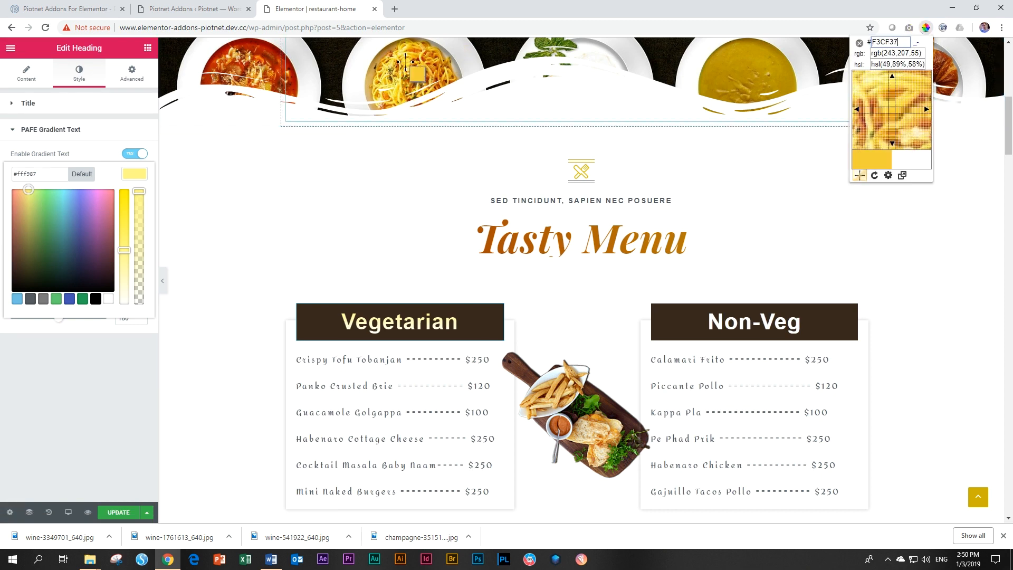
{"action": "left_click", "coordinate": [411, 68]}
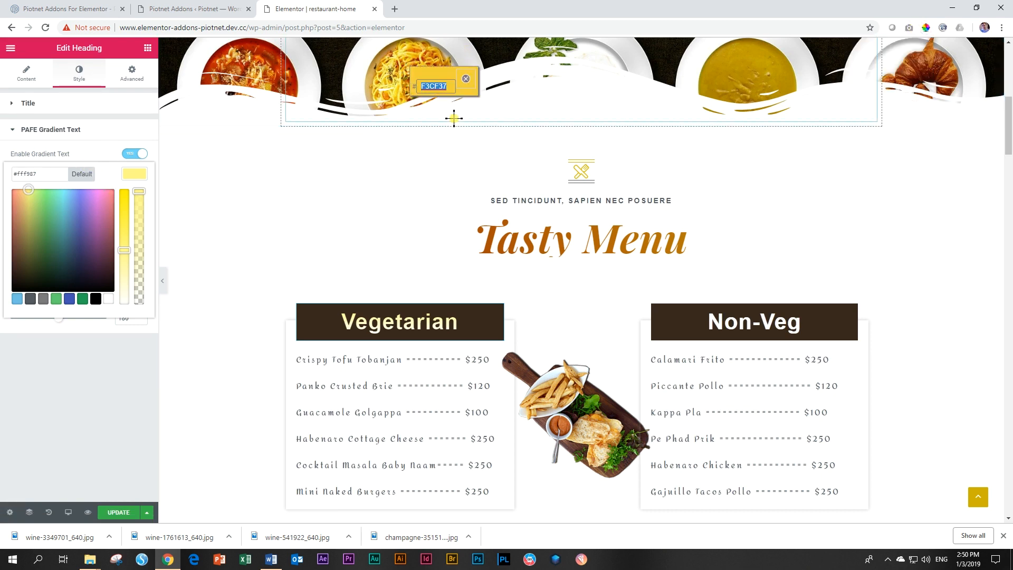
{"action": "left_click", "coordinate": [466, 79]}
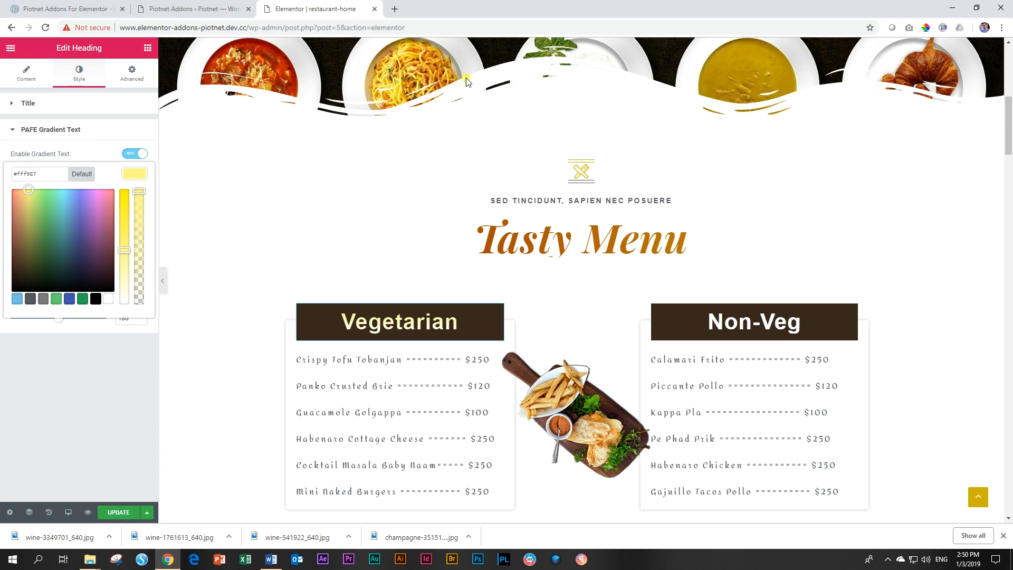
Set the "Vegetarian" heading's first gradient colour to #f3cf37 and its gradient angle to 160
{"action": "double_click", "coordinate": [49, 173]}
{"action": "type", "text": "f3cf37"}
{"action": "left_click", "coordinate": [136, 175]}
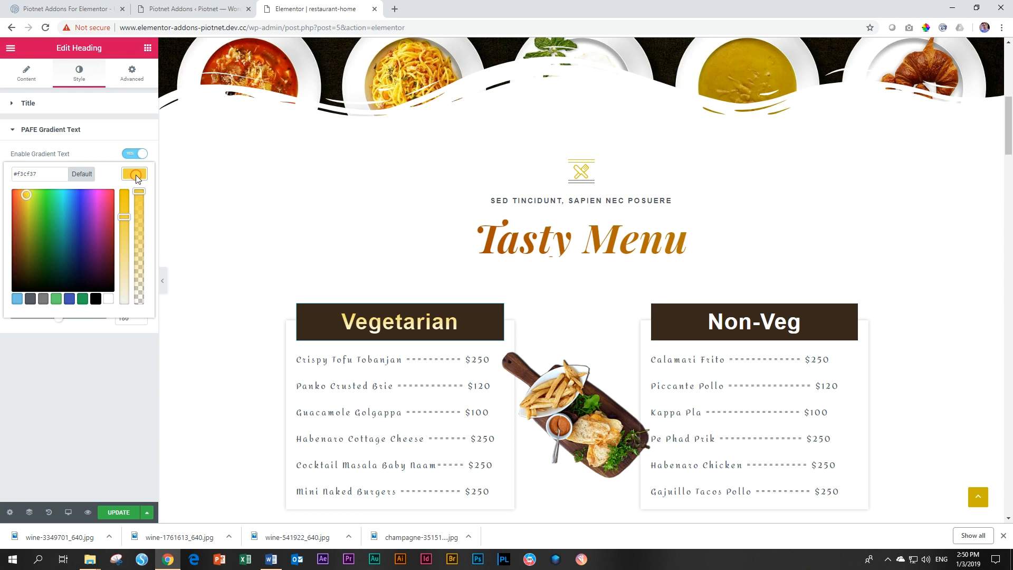
{"action": "left_click_drag", "start_coordinate": [60, 320], "coordinate": [54, 323]}
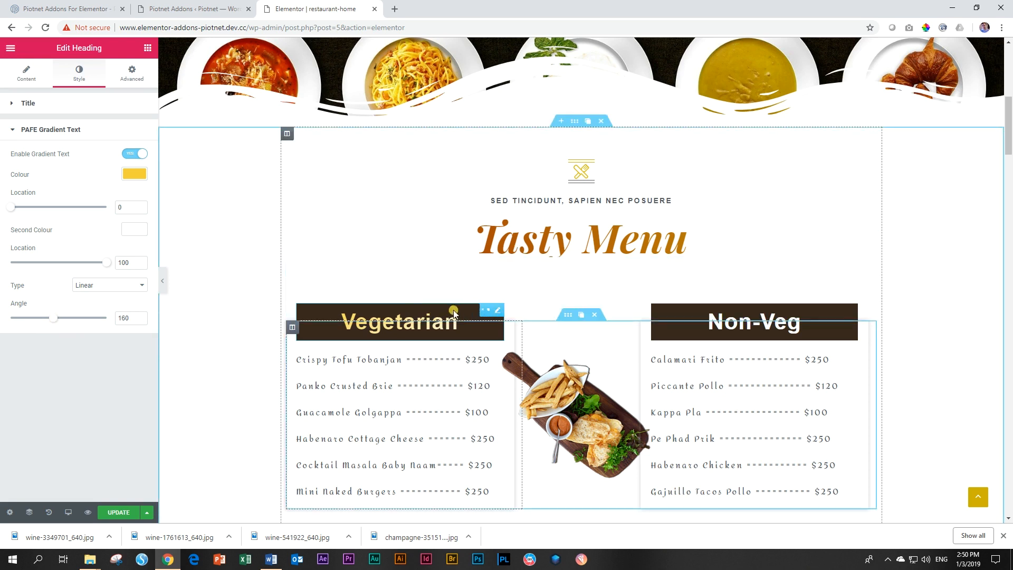
Copy the "Vegetarian" heading and paste its style onto the "Non-Veg" heading
{"action": "right_click", "coordinate": [499, 315]}
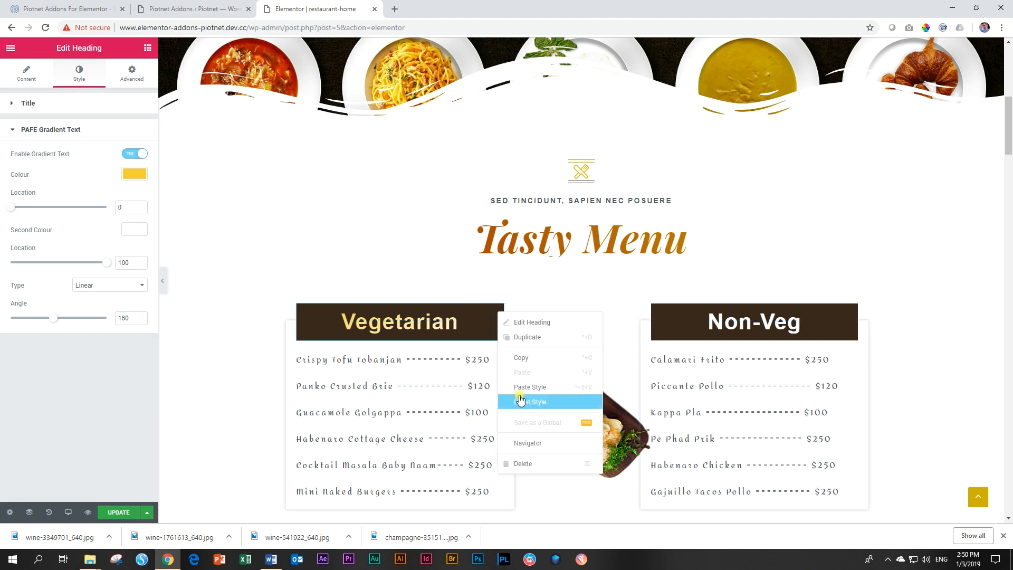
{"action": "left_click", "coordinate": [528, 361]}
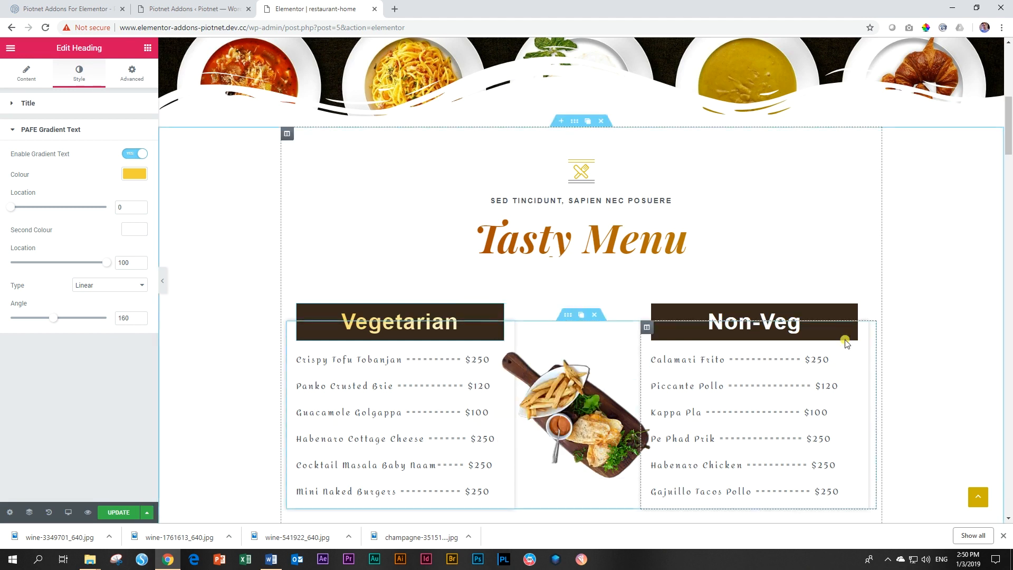
{"action": "right_click", "coordinate": [854, 313]}
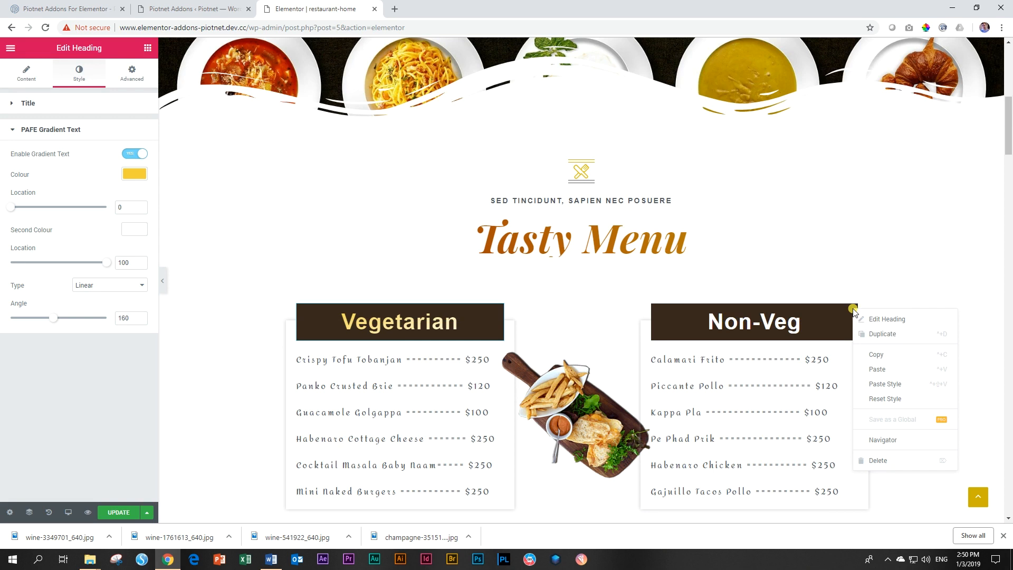
{"action": "left_click", "coordinate": [886, 385]}
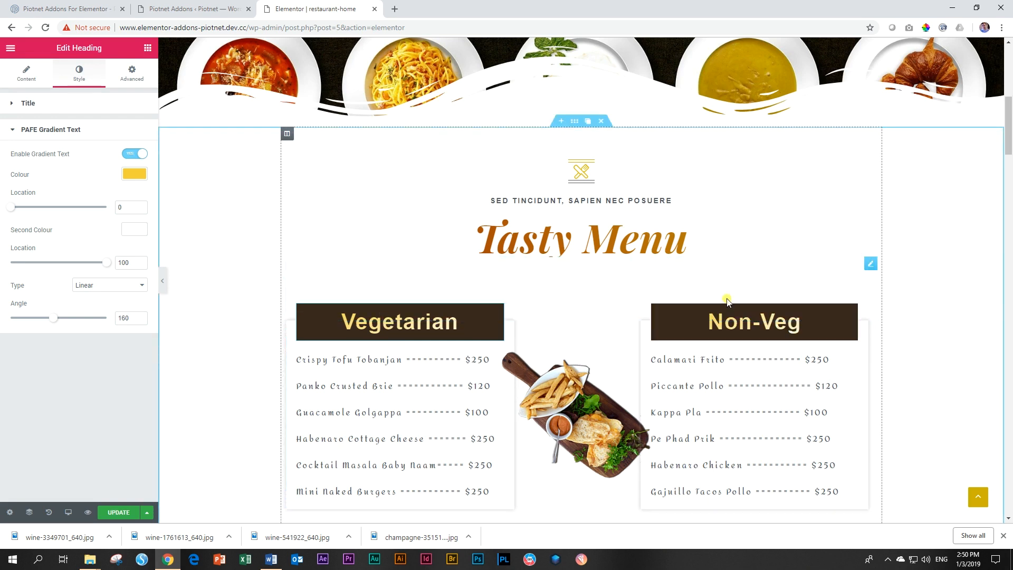
{"action": "scroll", "coordinate": [977, 343], "scroll_direction": "down", "scroll_amount": 5}
{"action": "scroll", "coordinate": [986, 342], "scroll_direction": "up", "scroll_amount": 10}
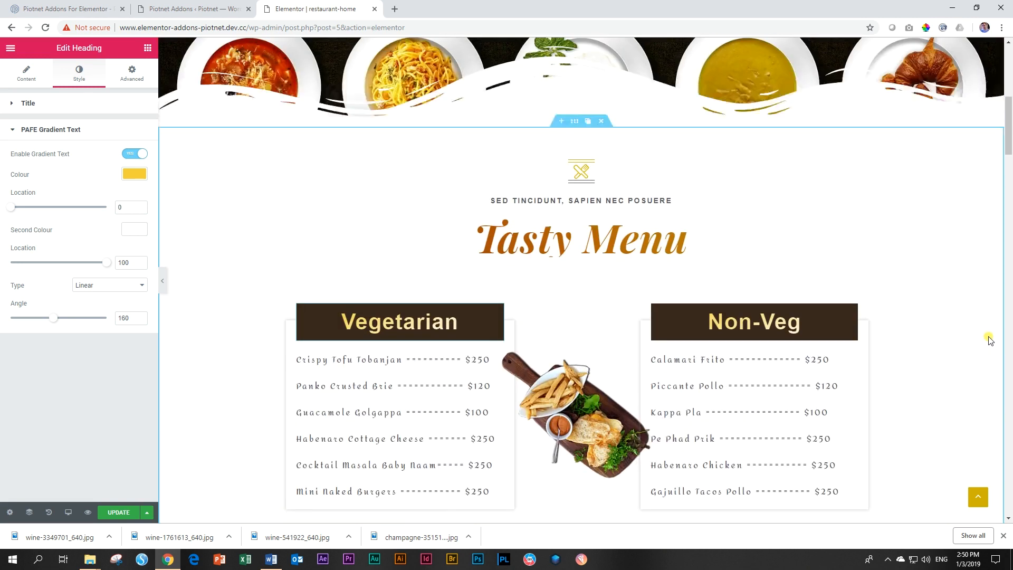
{"action": "scroll", "coordinate": [991, 338], "scroll_direction": "down", "scroll_amount": 5}
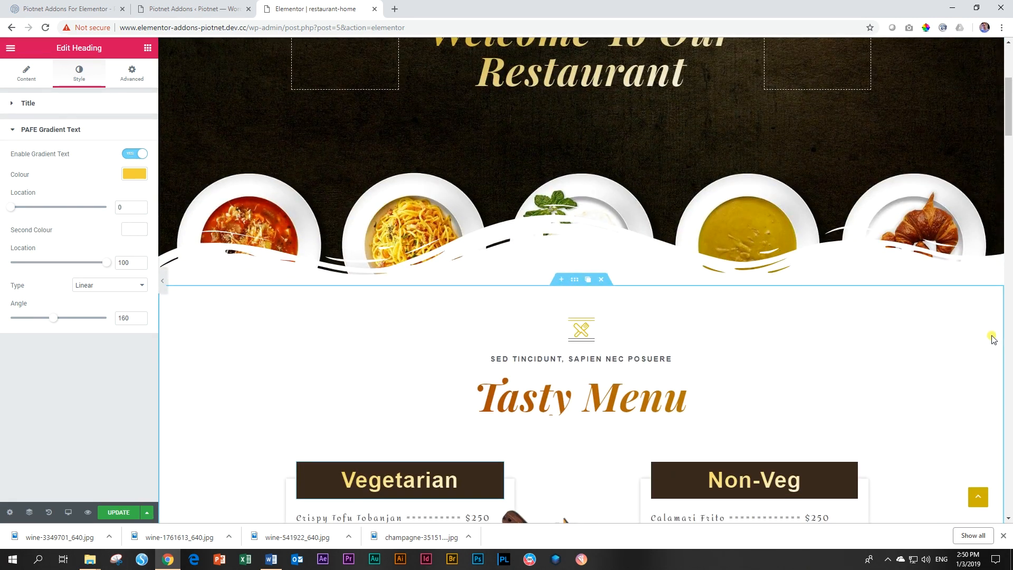
{"action": "scroll", "coordinate": [982, 349], "scroll_direction": "up", "scroll_amount": 5}
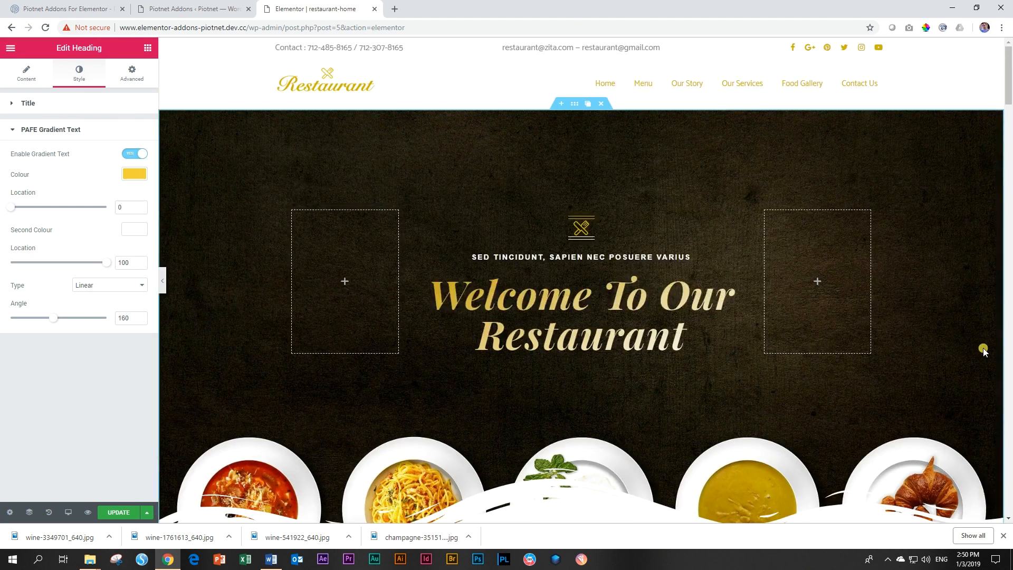